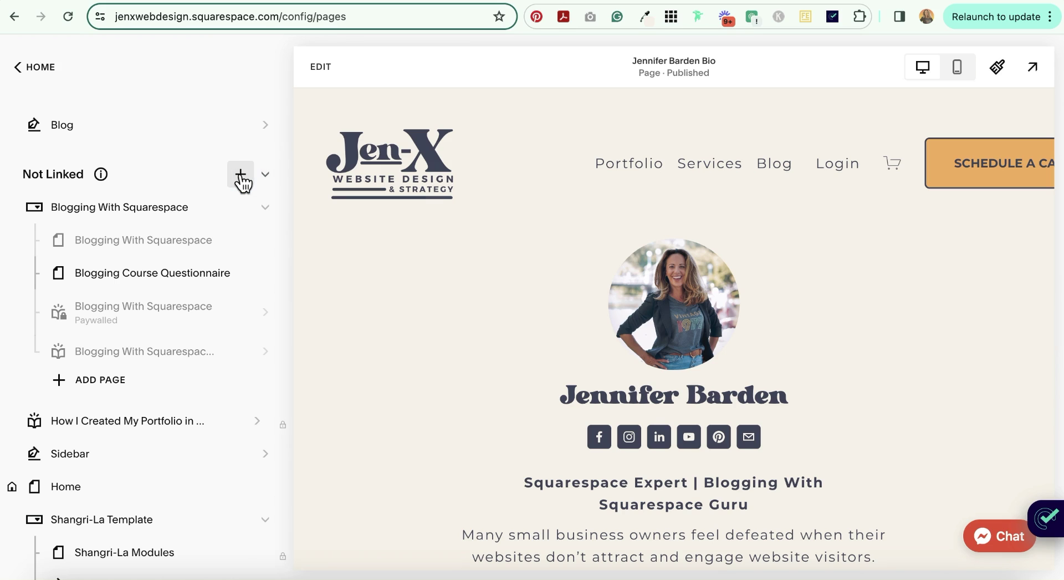
Review the author bio page's intro, social links and credentials, and follow the author link in the blog post's profile box.
left_click(241, 175)
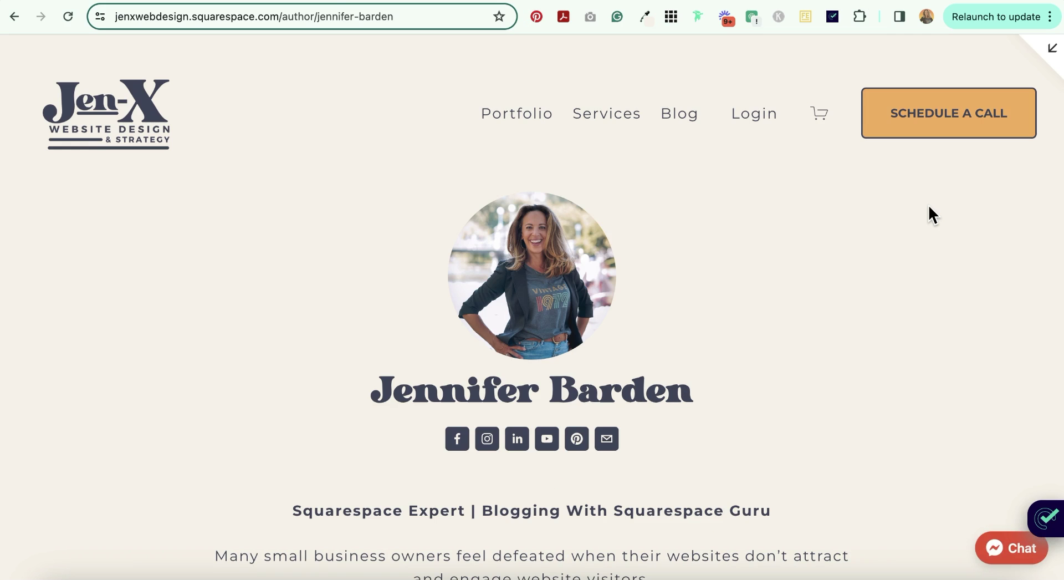
scroll(929, 215, "down", 1)
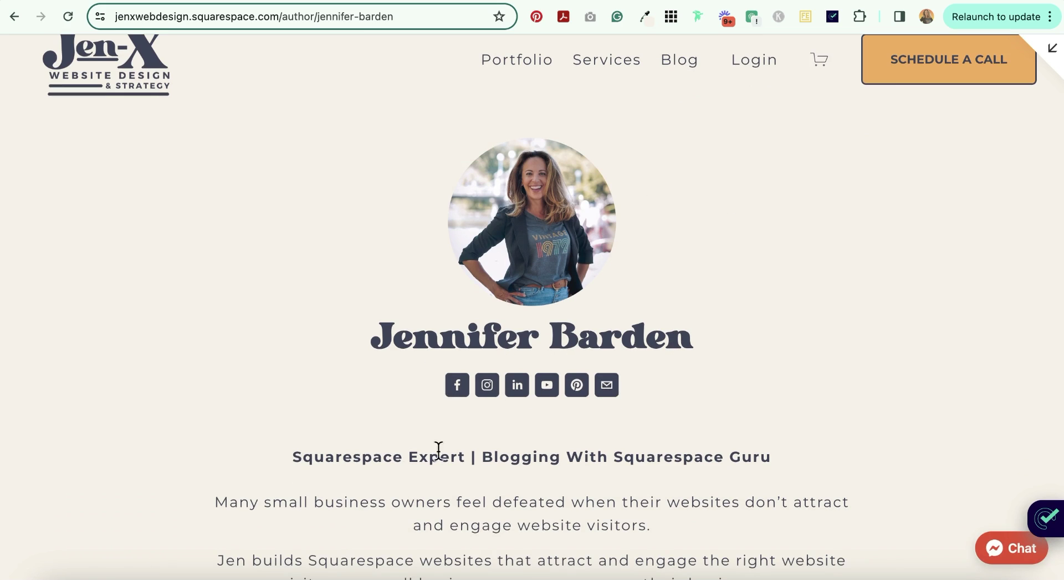
scroll(244, 414, "down", 10)
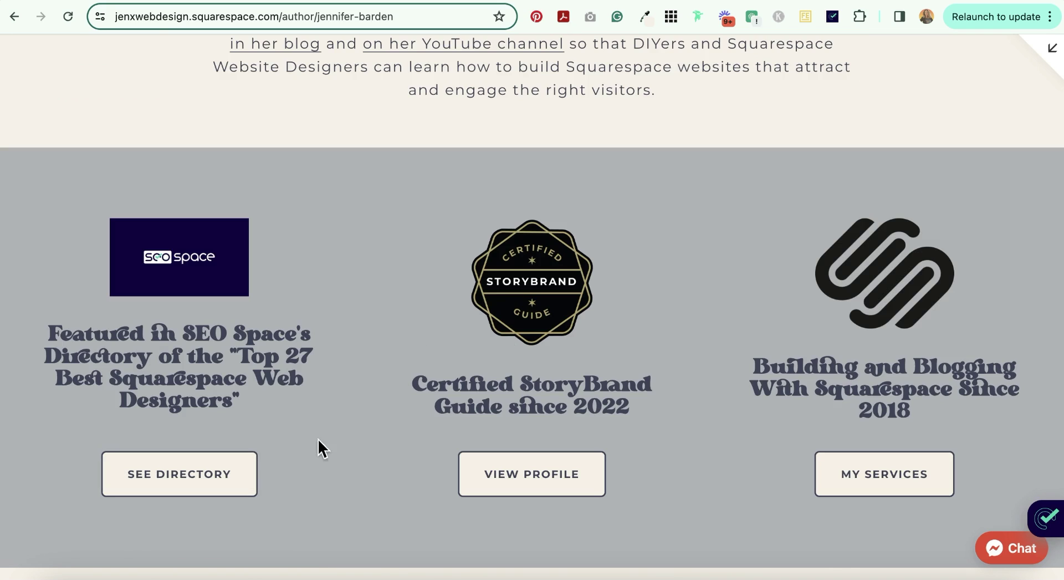
scroll(713, 438, "up", 5)
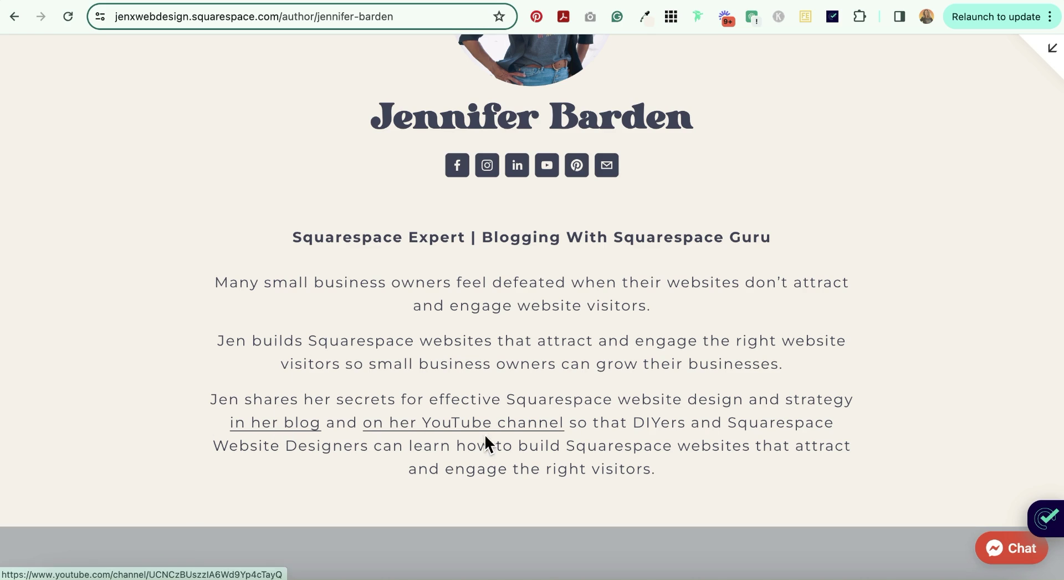
scroll(714, 438, "down", 10)
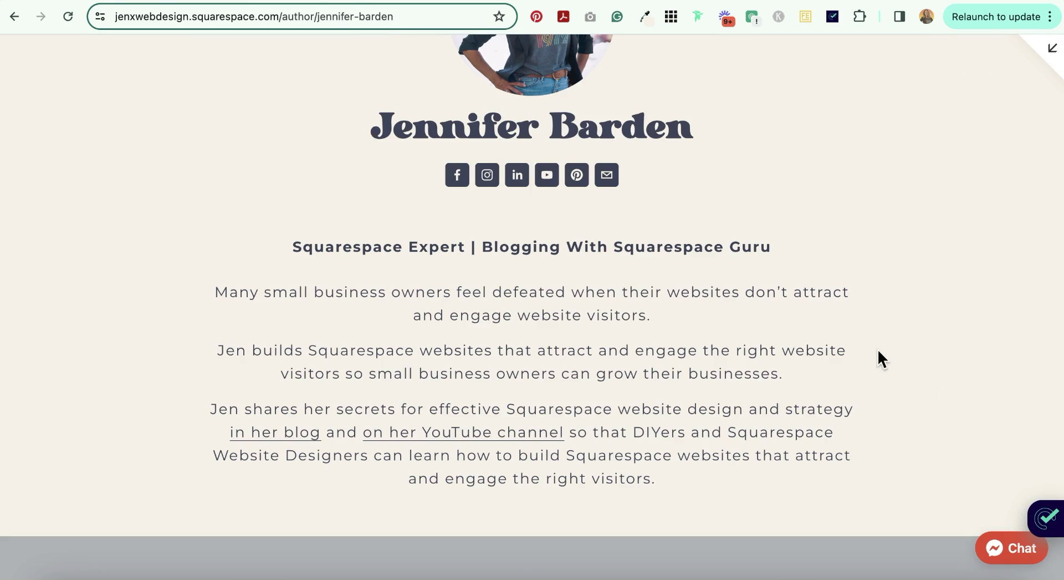
key("super+bracketleft")
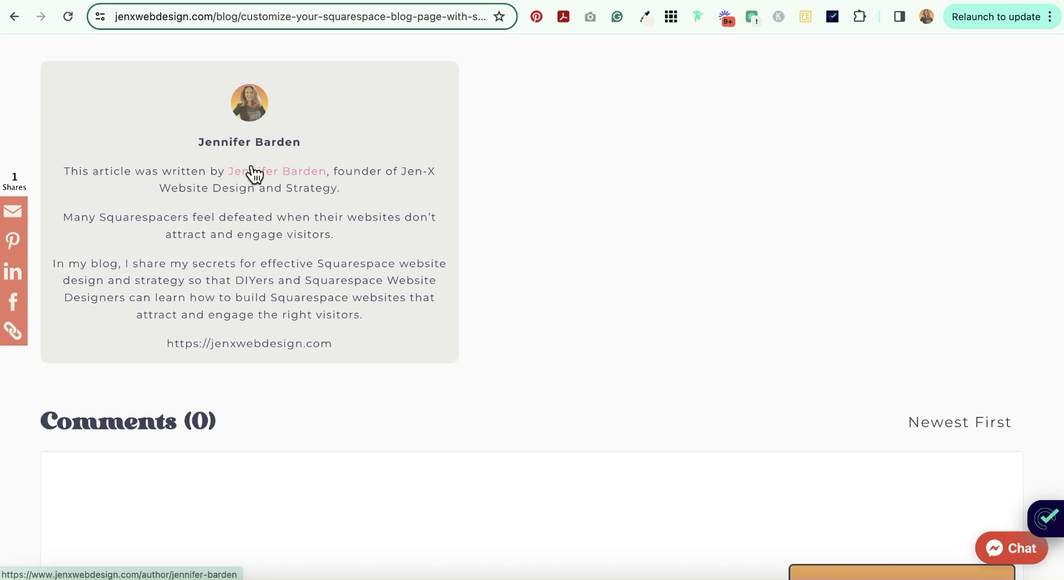
left_click(290, 179)
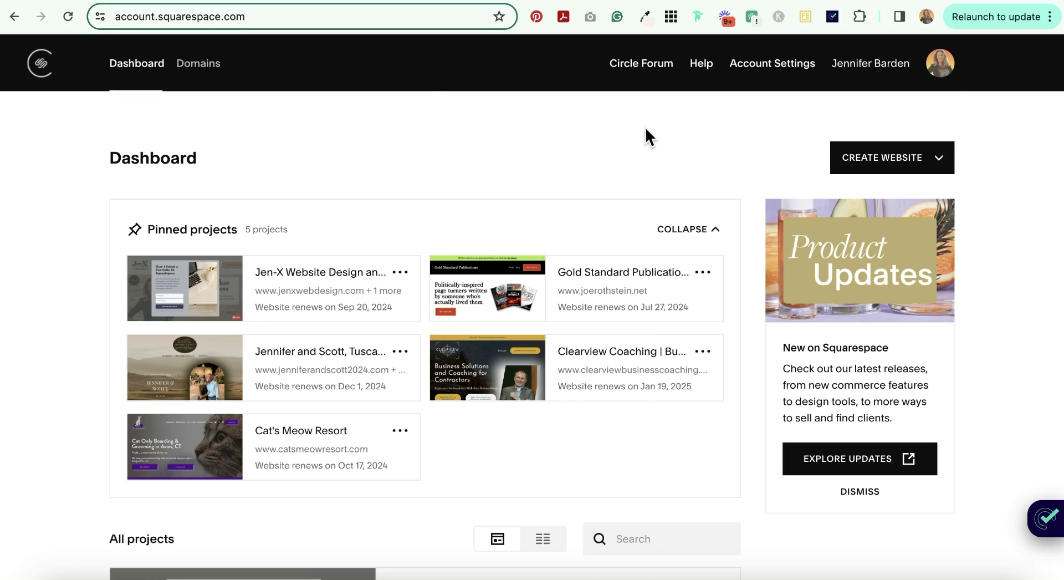
Open the link settings for the author's name in the bio of the account profile.
left_click(946, 78)
left_click(844, 153)
scroll(467, 328, "down", 5)
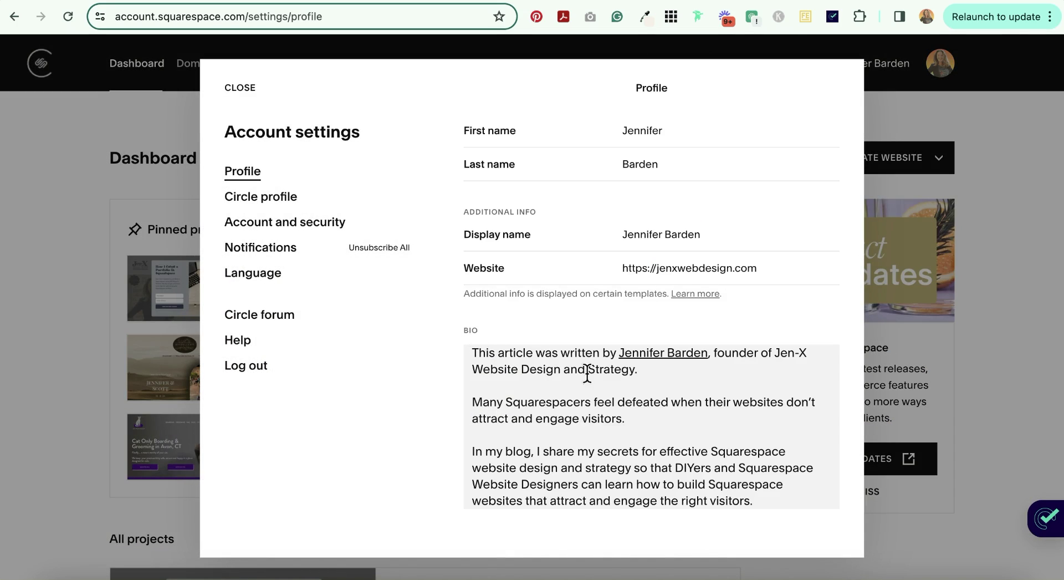
left_click(638, 359)
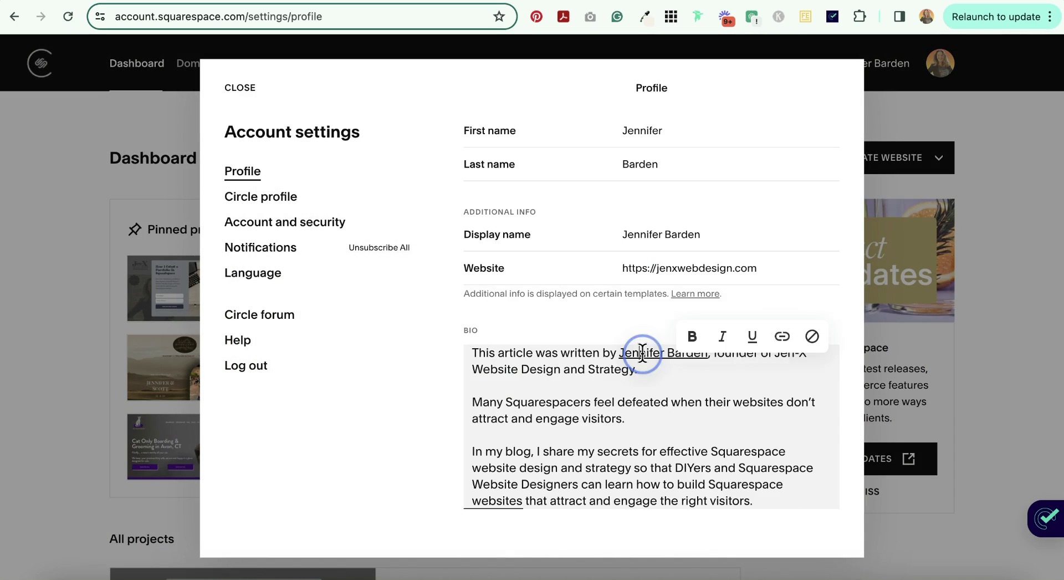
left_click(782, 336)
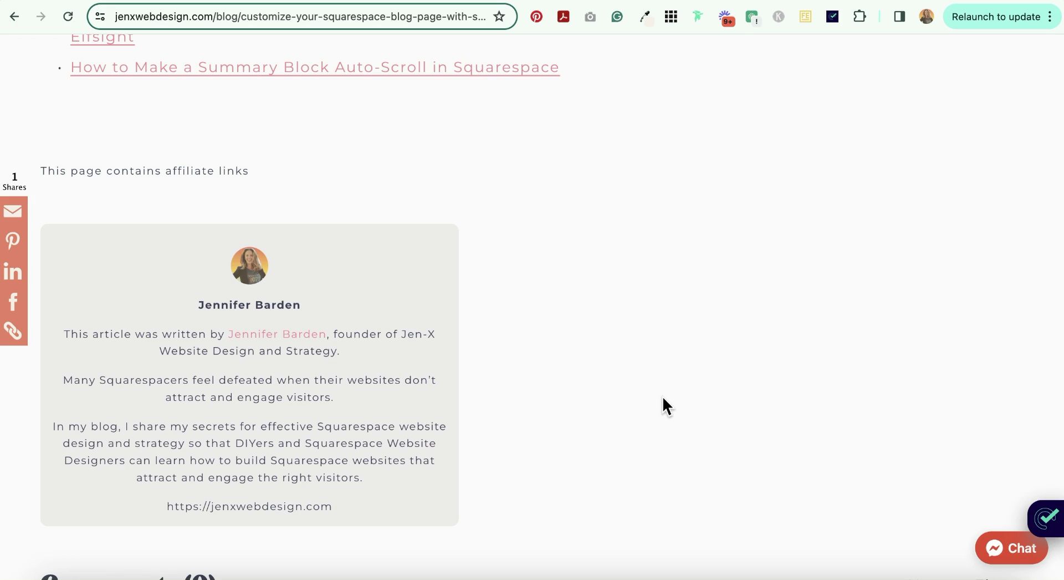
Turn on the author profile in the section format of the "How to Easily Add a Text Shadow Effect in Squarespace" post.
left_click(605, 5)
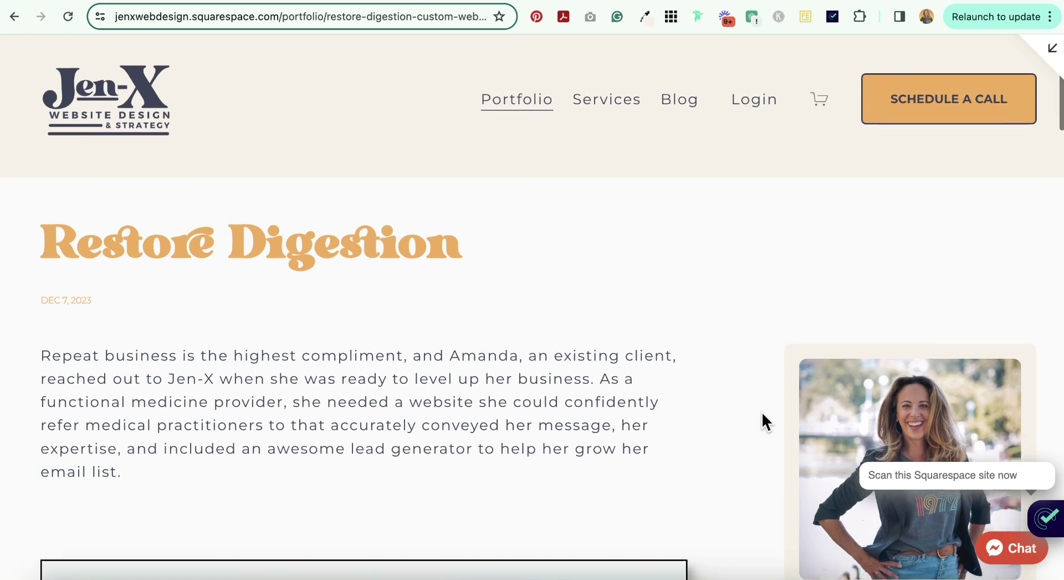
scroll(761, 411, "down", 20)
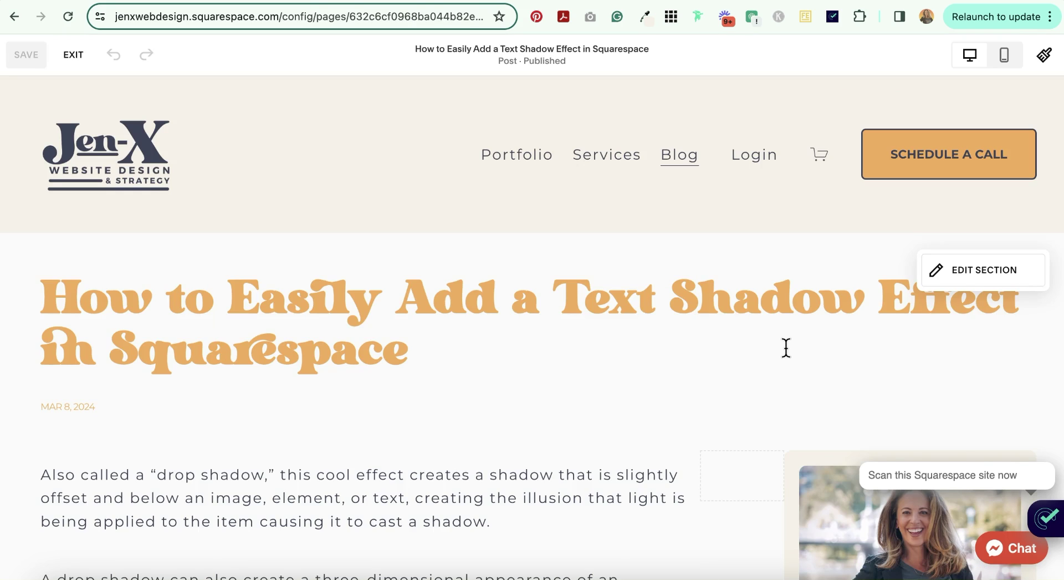
scroll(785, 347, "down", 3)
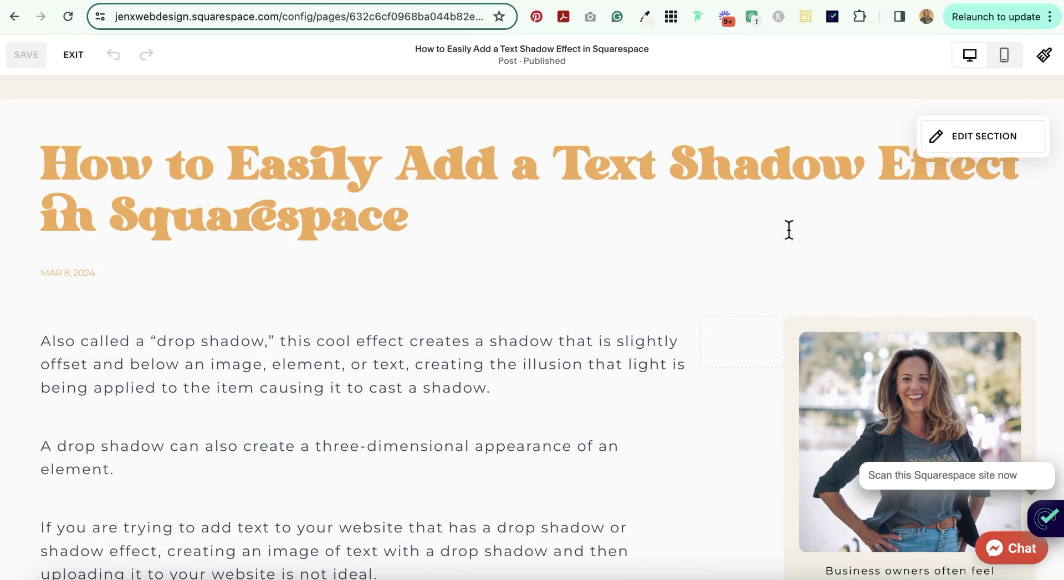
left_click(974, 137)
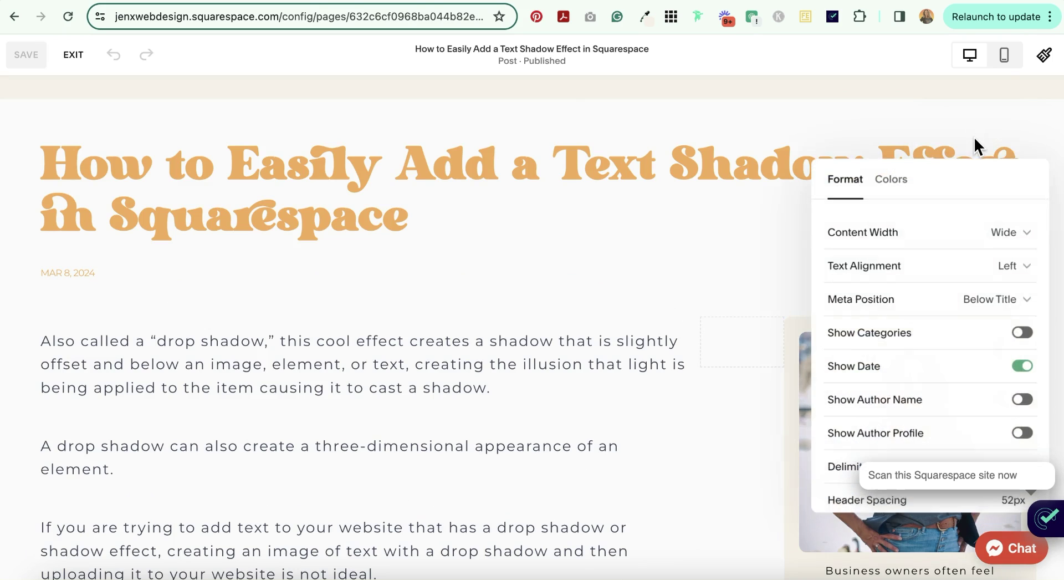
left_click(789, 395)
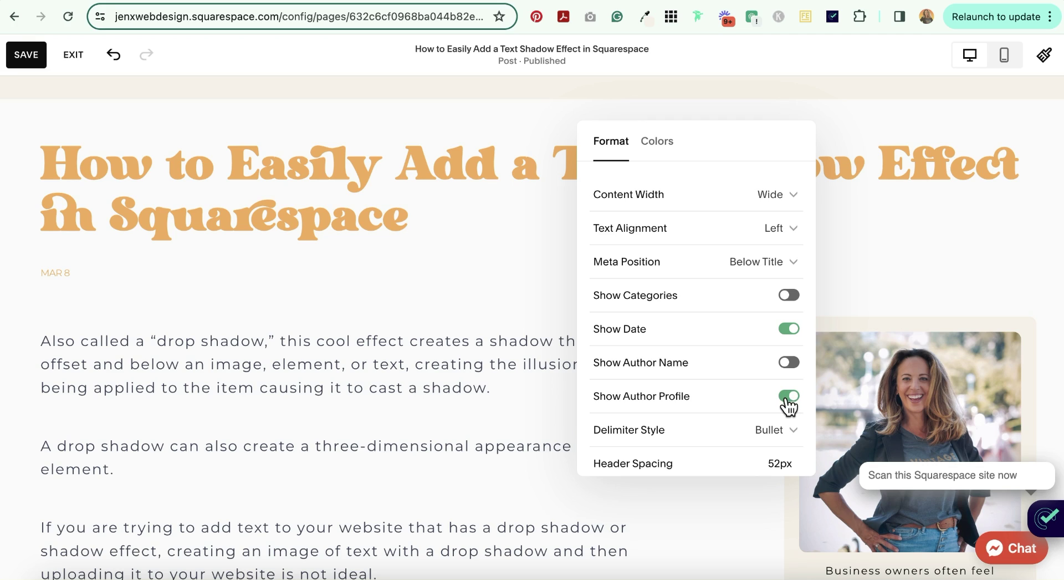
Try showing the author name beside the date under the post title, and turn it back off.
left_click(787, 366)
left_click(787, 366)
left_click(788, 364)
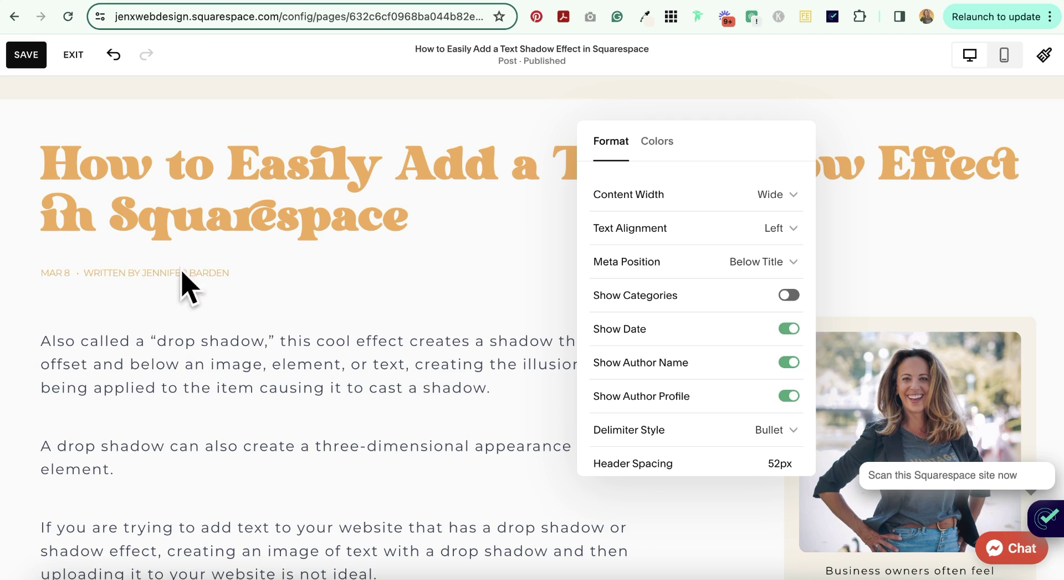
left_click(787, 363)
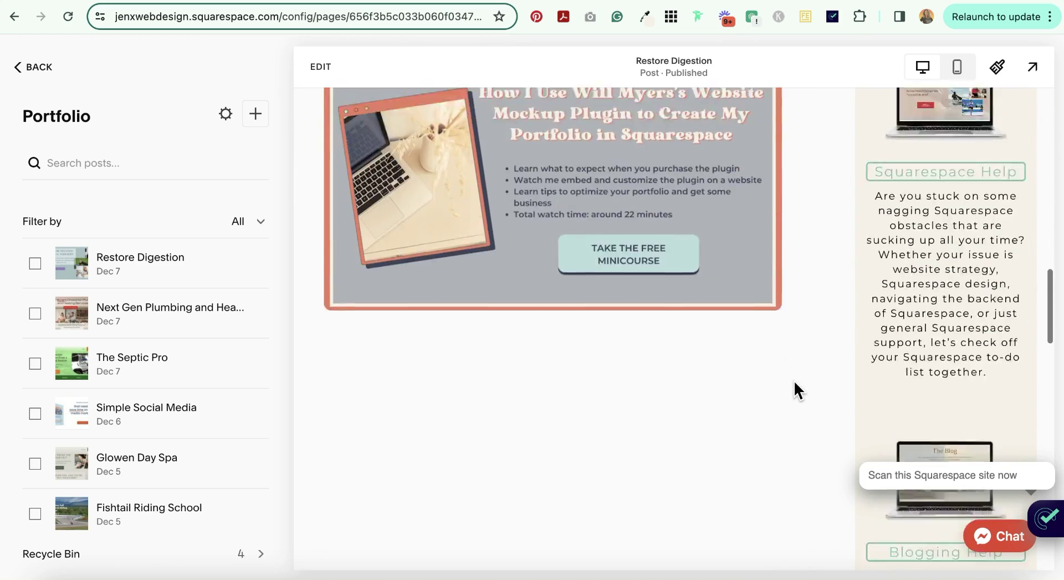
Copy the style snippet hiding .blog-item-author-profile-wrapper with display: none !important into the Portfolio page's header code injection, and save.
scroll(794, 380, "down", 7)
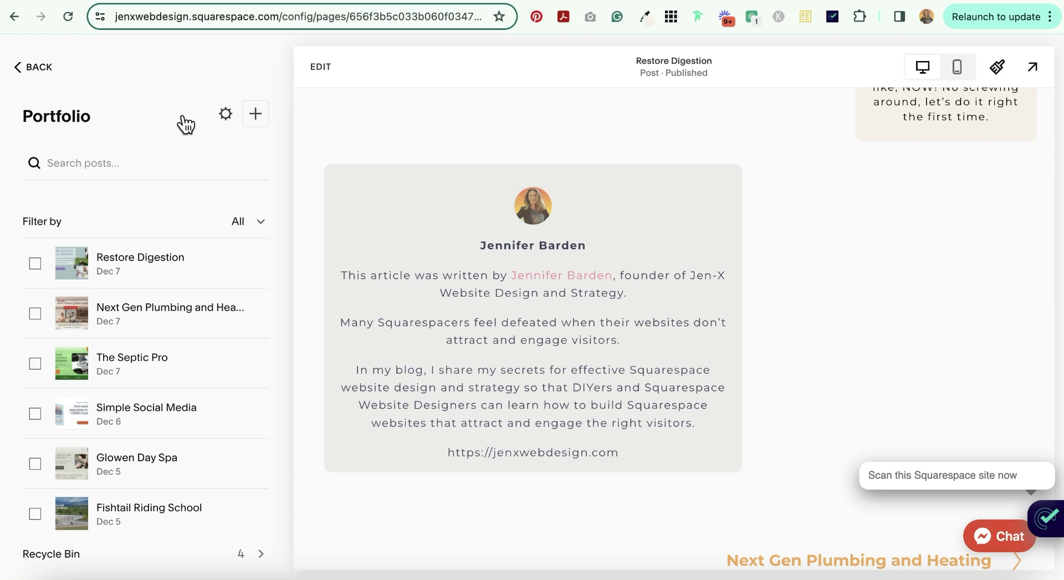
left_click(227, 114)
left_click(269, 282)
left_click(550, 256)
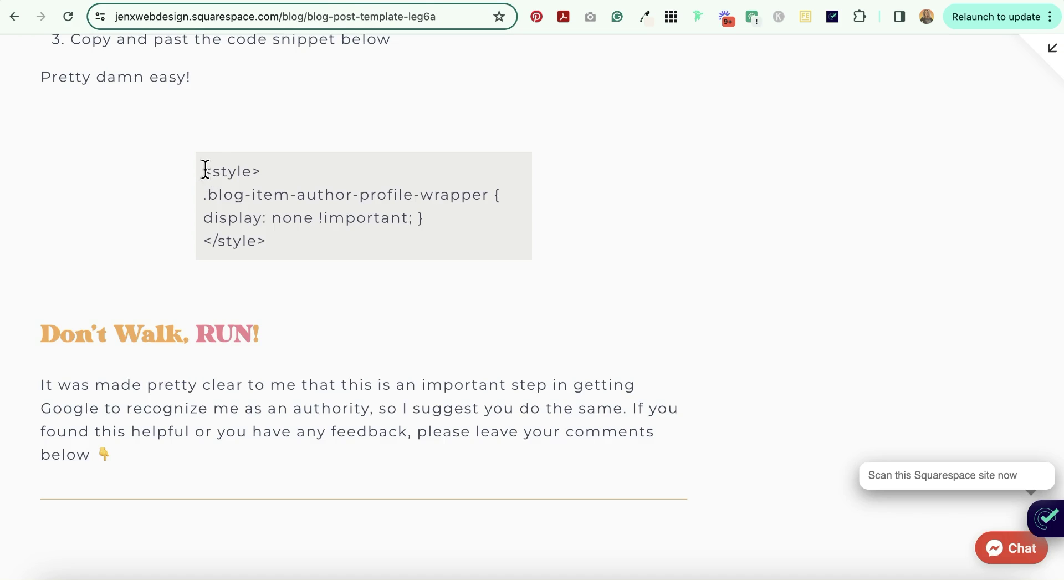
left_click_drag(205, 169, 278, 241)
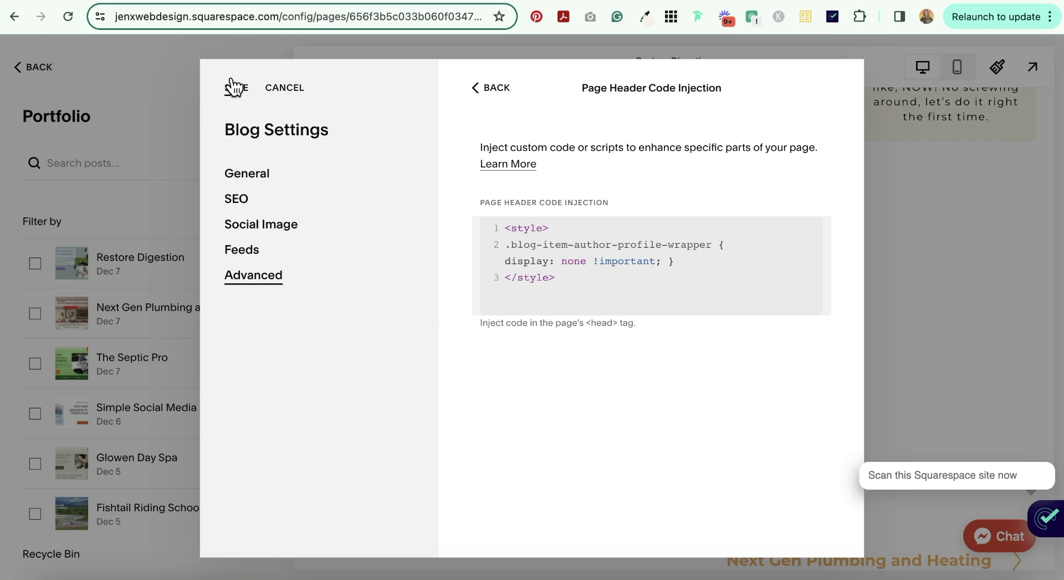
left_click(232, 84)
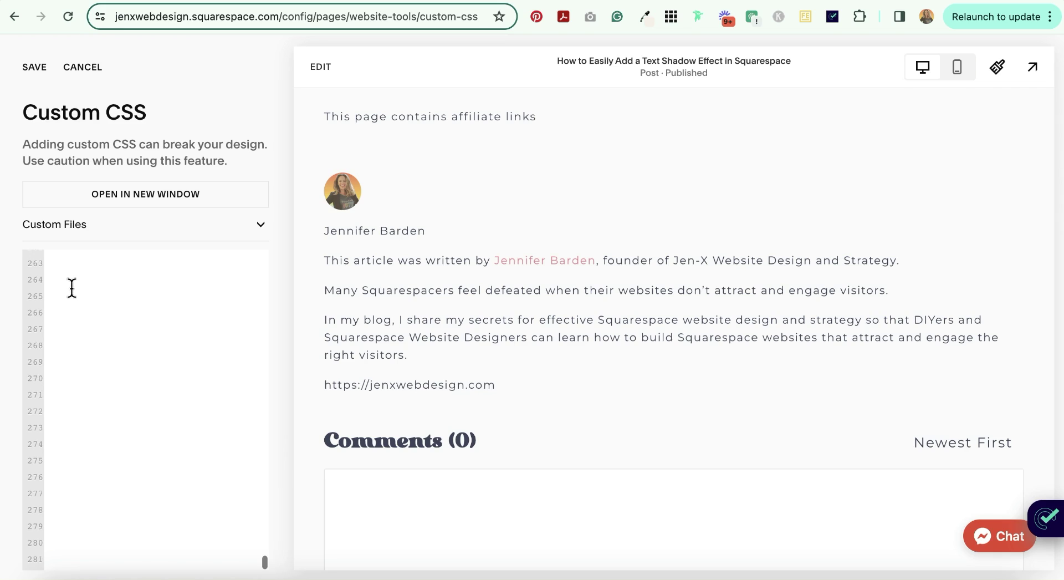
Add custom CSS giving .blog-item-author-profile-wrapper 15px padding, 10px border radius, #EEEBEB background and 530px max-width, with centered content and a bold author name.
scroll(71, 287, "up", 1)
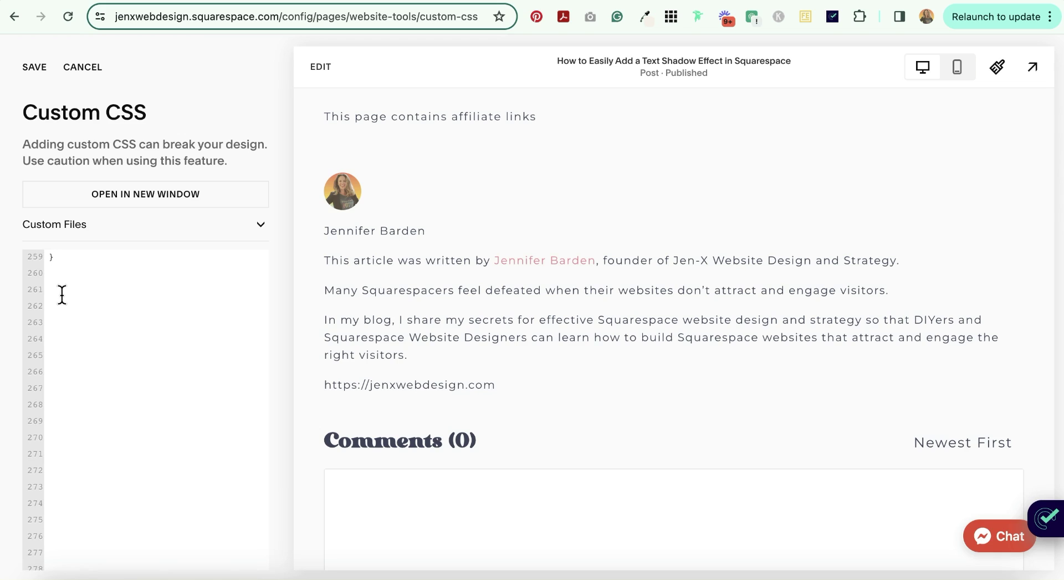
type(".blog-item-author-profile-wrapper {     padding: 15px;     border-radius: 10px;     background: #EEEBEB;     max-width: 530px; }  .blog-item-author-profile-wrapper * {     text-align: center !important;     justify-content: center !important;     align-items: center !important;     margin-left: auto !important;     margin-right: auto !important;  } span.author-name {     font-weight: bold !important; }")
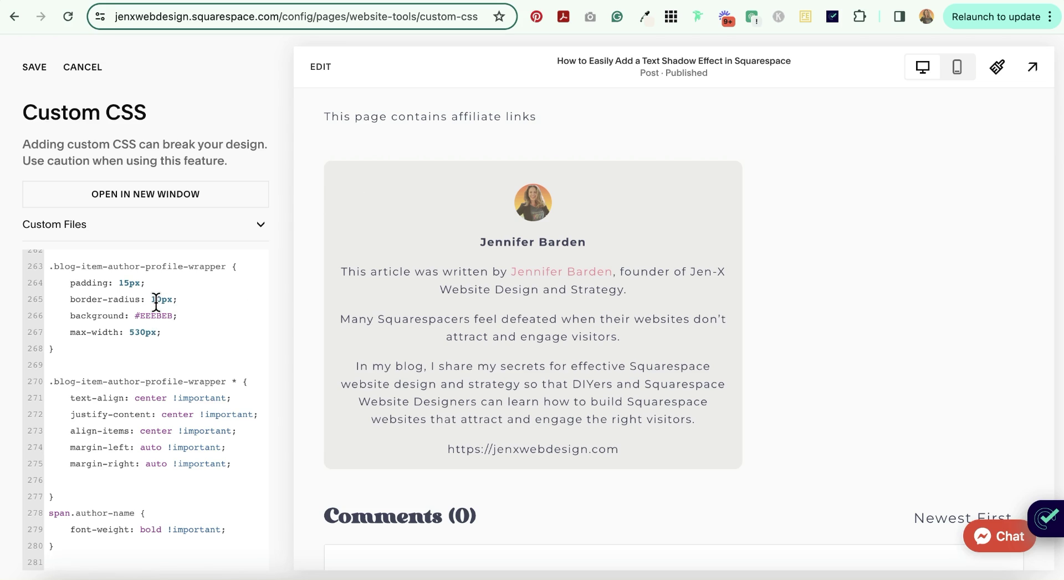
Try a different border radius on the author profile box and restore it to 10px.
left_click(156, 301)
key("BackSpace")
type("1")
Try a max-width of 830px on the author profile box and set it back to 530px.
left_click(133, 332)
key("BackSpace")
type("8")
key("BackSpace")
type("5")
key("BackSpace")
type("8")
key("BackSpace")
type("5")
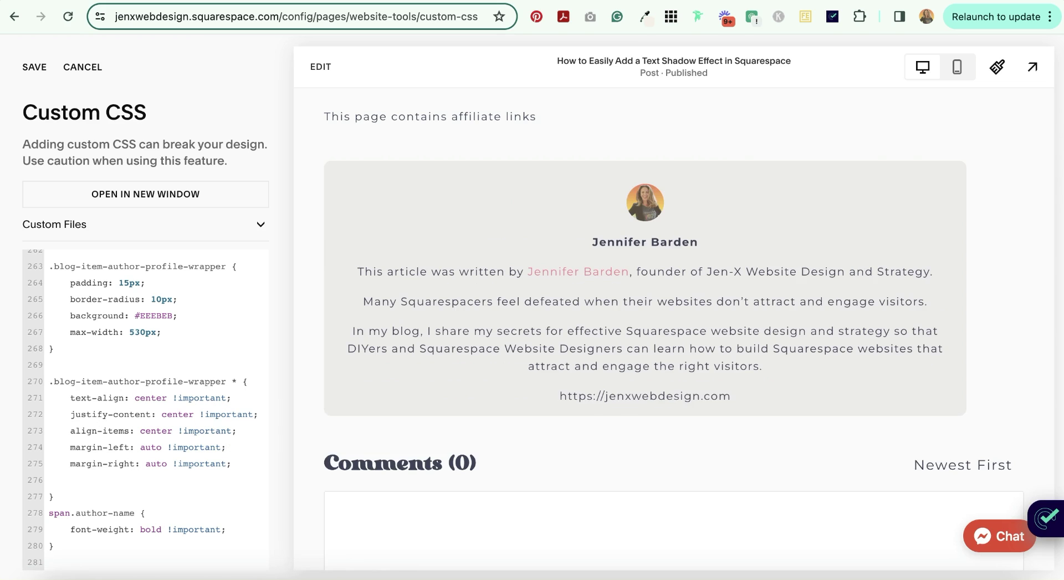